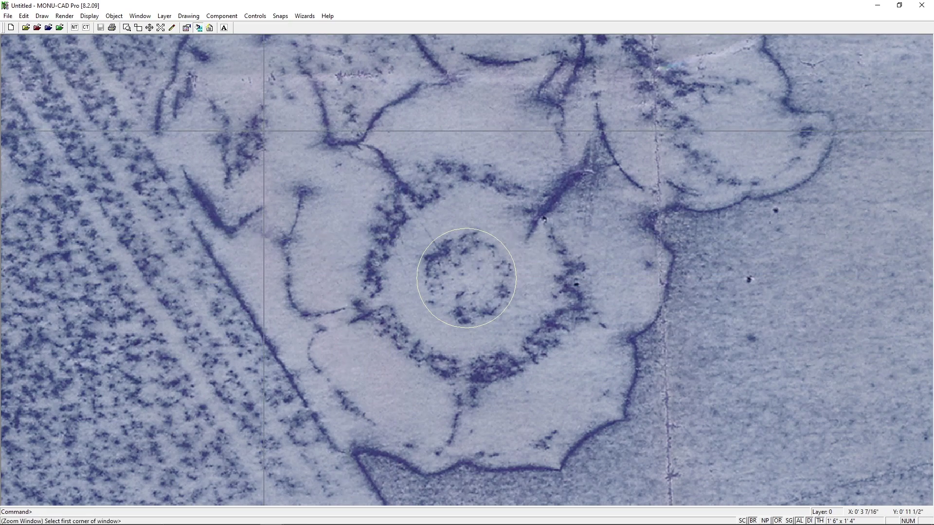
Step: Trace the lower and outer edge of the flower's left petal with a chain of connected three-point arcs
click(538, 347)
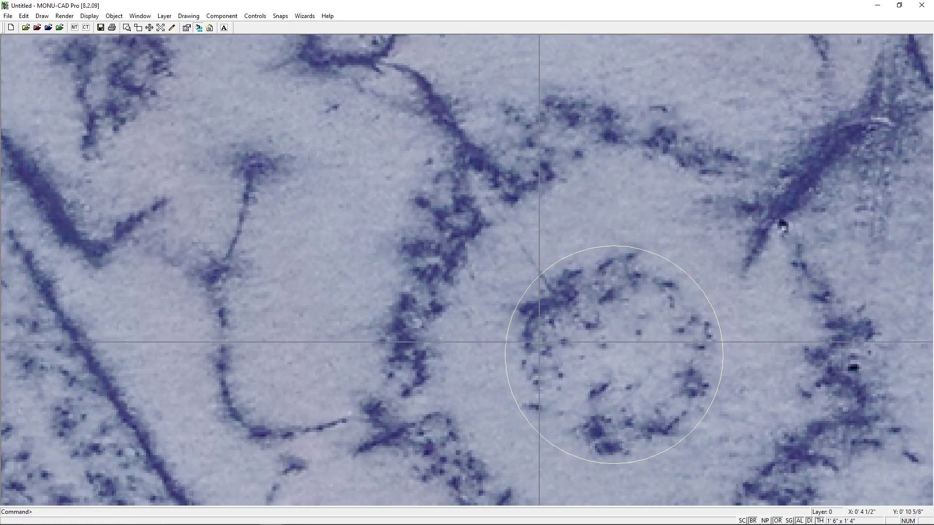
text(a3)
key(Return)
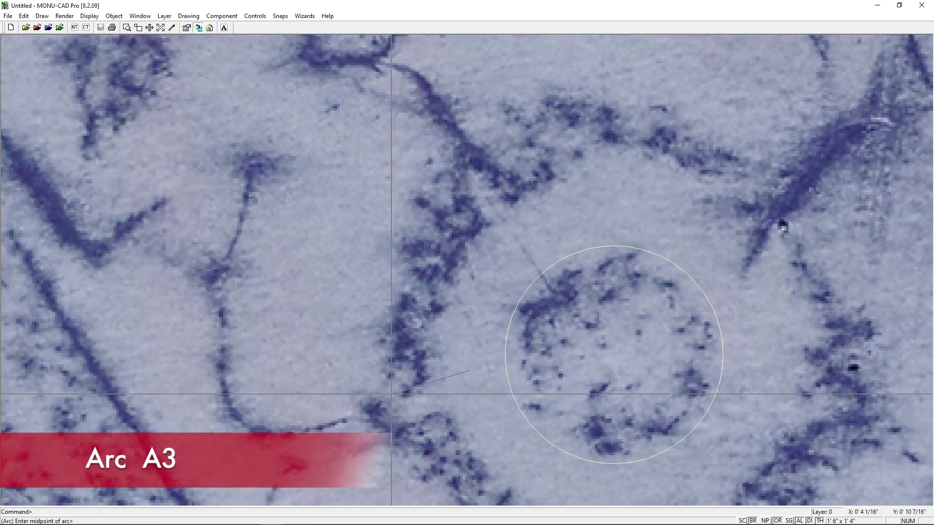
click(367, 417)
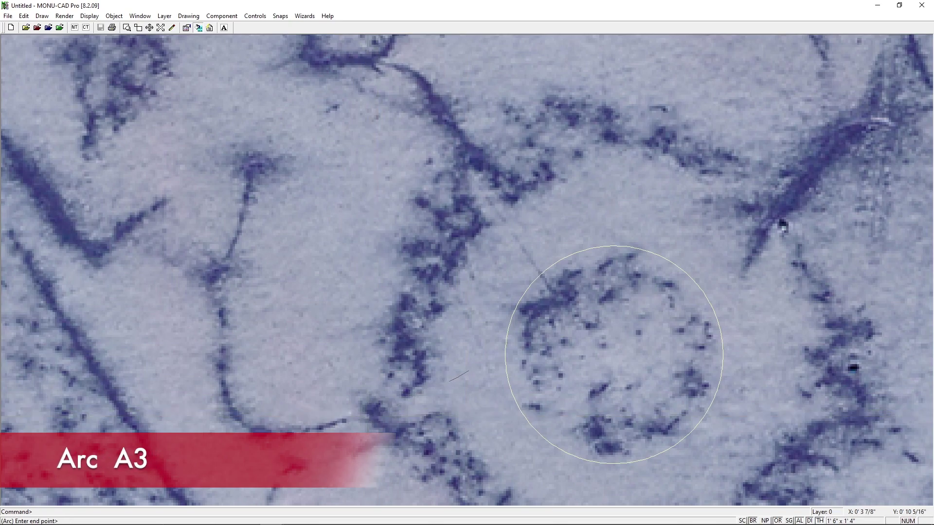
click(275, 434)
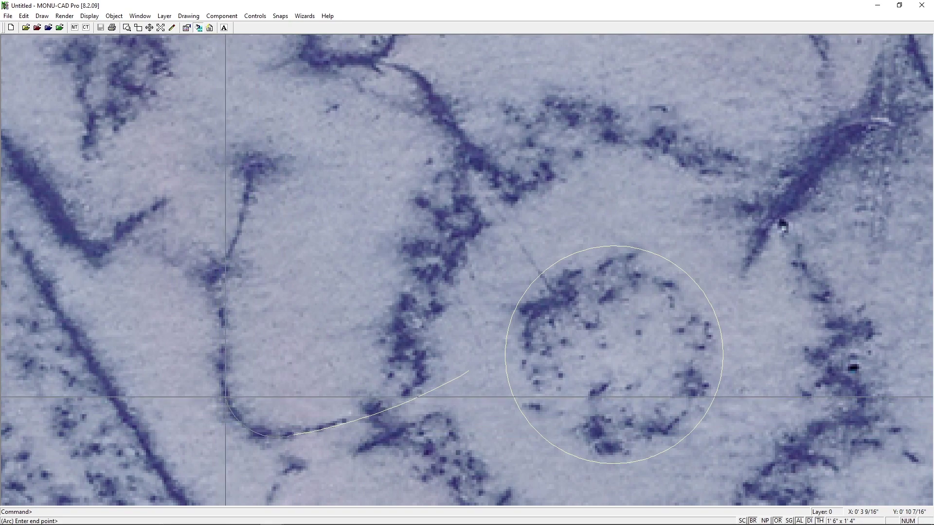
click(222, 377)
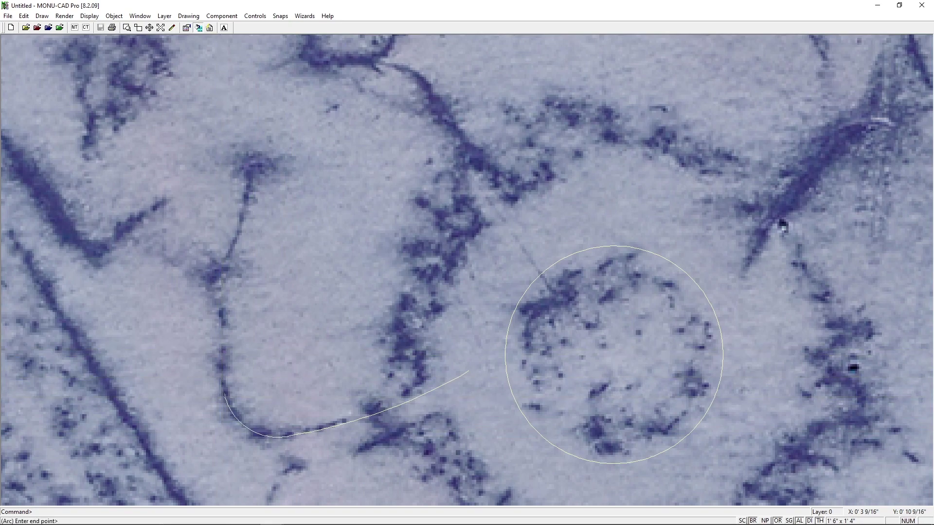
click(222, 339)
click(222, 318)
click(209, 283)
Step: Move the middle point of the petal's outer tip arc onto the line in the rubbing
text(mp)
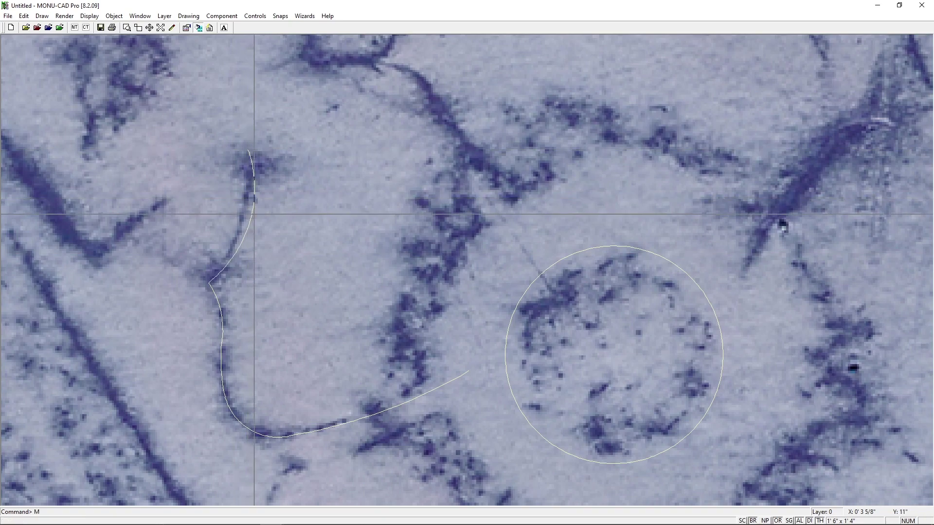
click(252, 224)
click(243, 224)
Step: Stretch the junction of the petal's two lower arcs with a window stretch to fit the rubbing
text(ws)
click(276, 421)
click(326, 448)
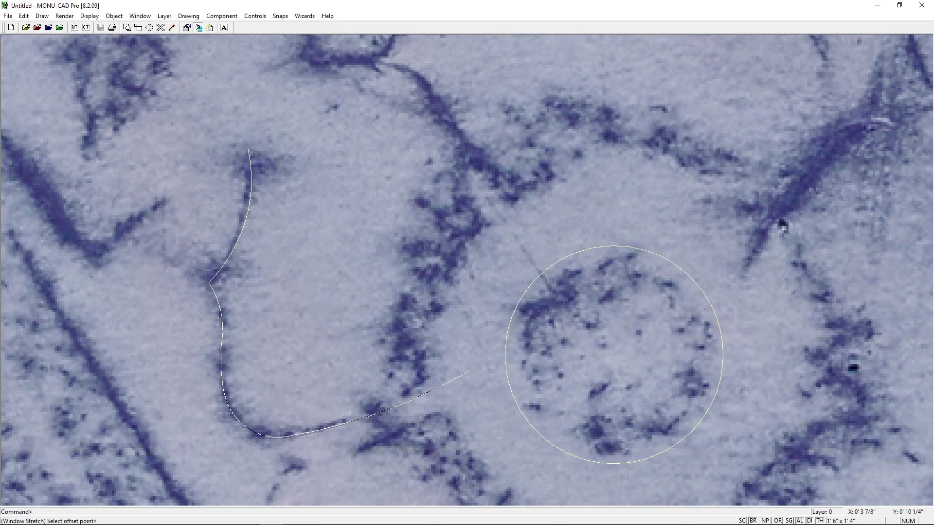
click(320, 425)
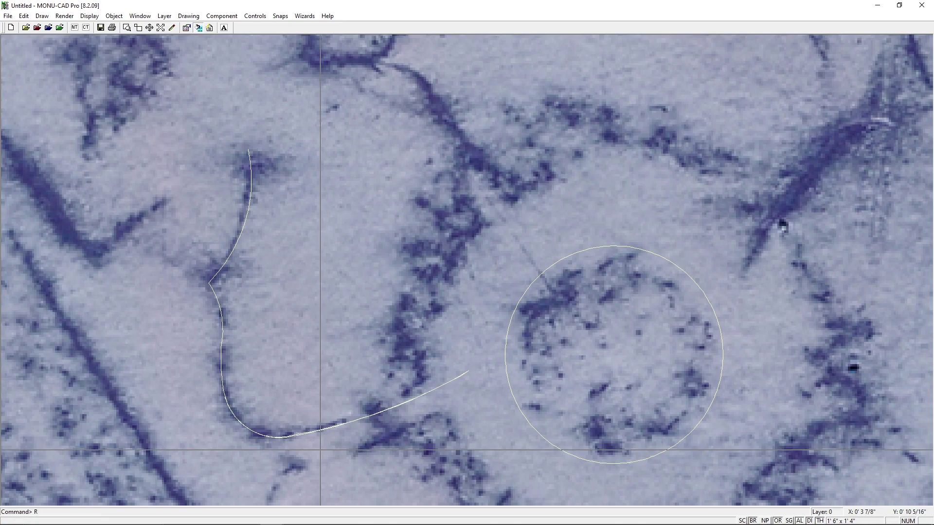
Step: Mirror the petal's lower arcs with a window mirror, using the center of the flower's circle as the axis point
text(wm)
click(165, 220)
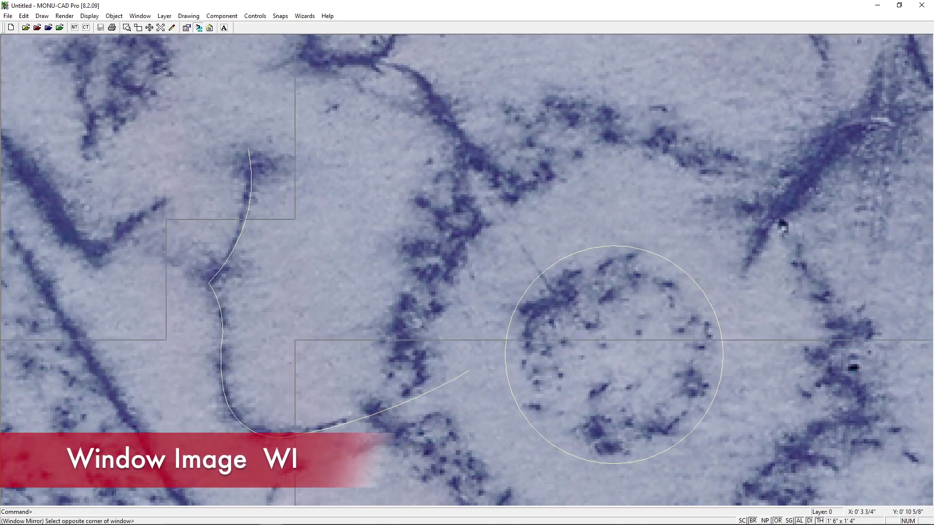
click(497, 446)
text(sn)
click(518, 300)
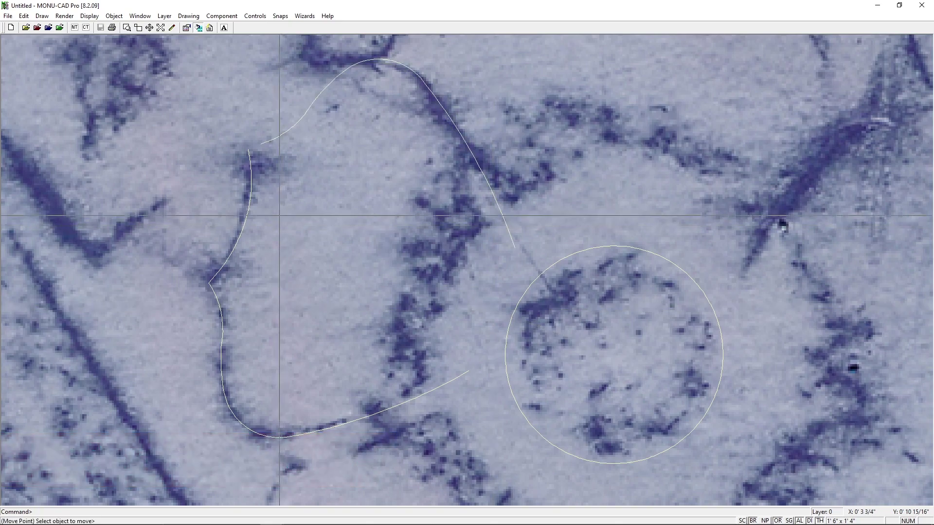
Step: Move the upper end of the petal's tip arc to meet the end of the mirrored outline
click(249, 176)
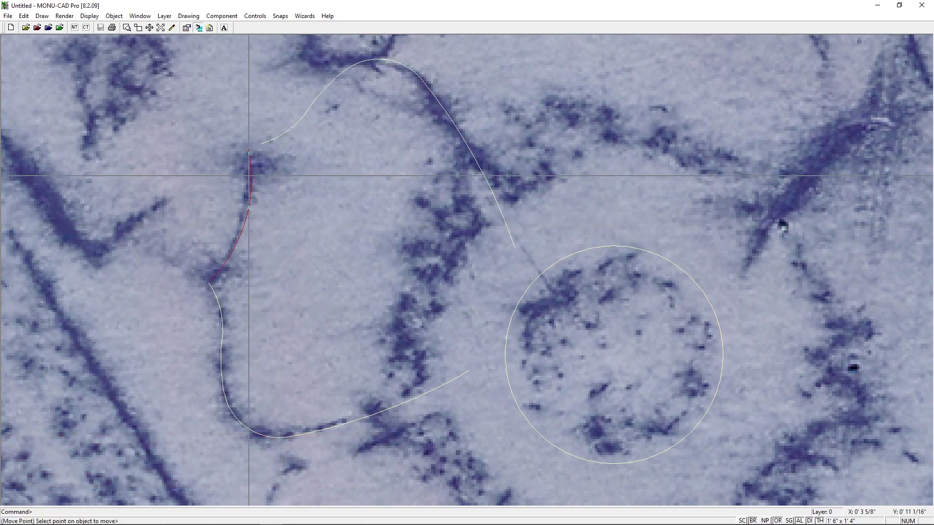
click(255, 204)
click(255, 210)
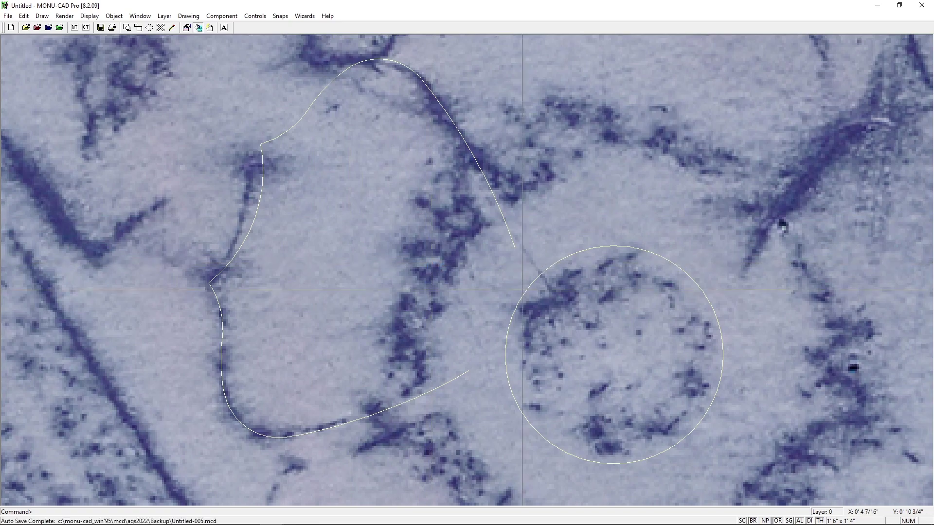
Step: Try a radial copy of the petal outline with 4 copies over a 360° span about the circle's center
text(zb)
click(605, 340)
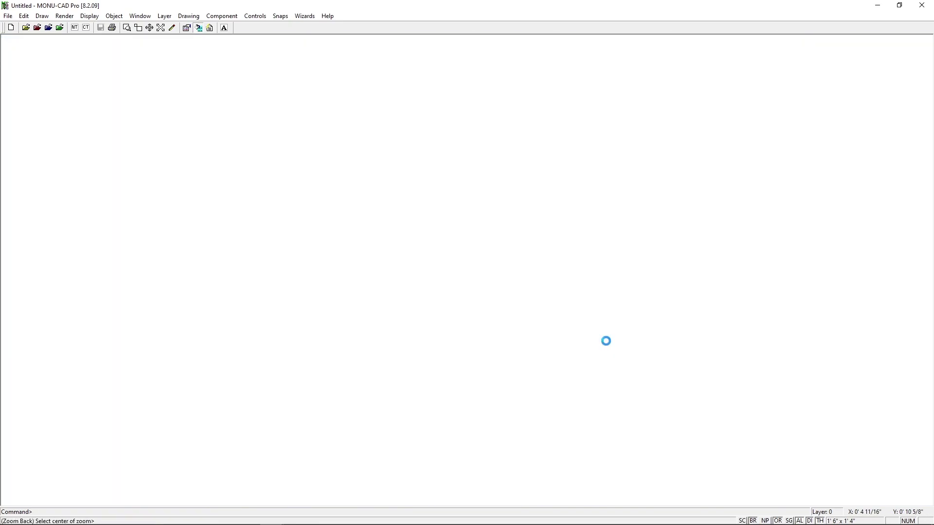
text(rc)
click(290, 150)
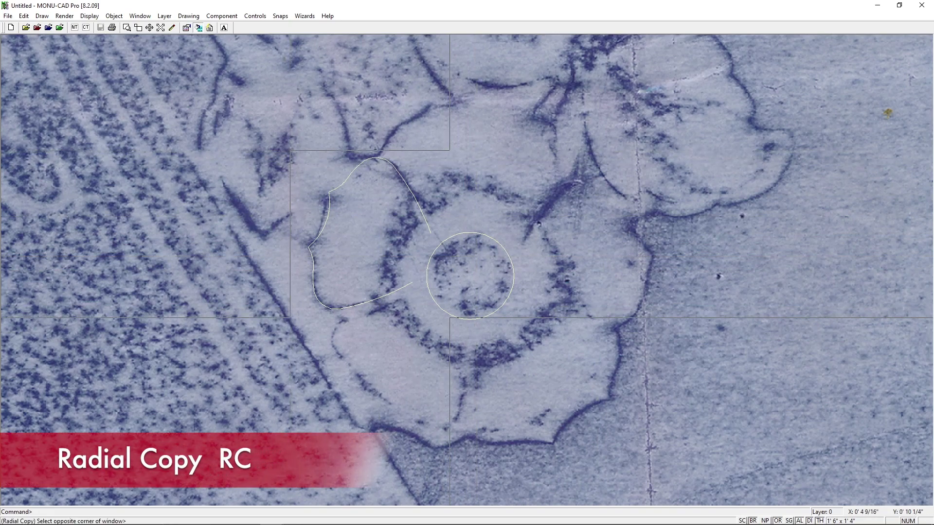
click(449, 318)
text(4)
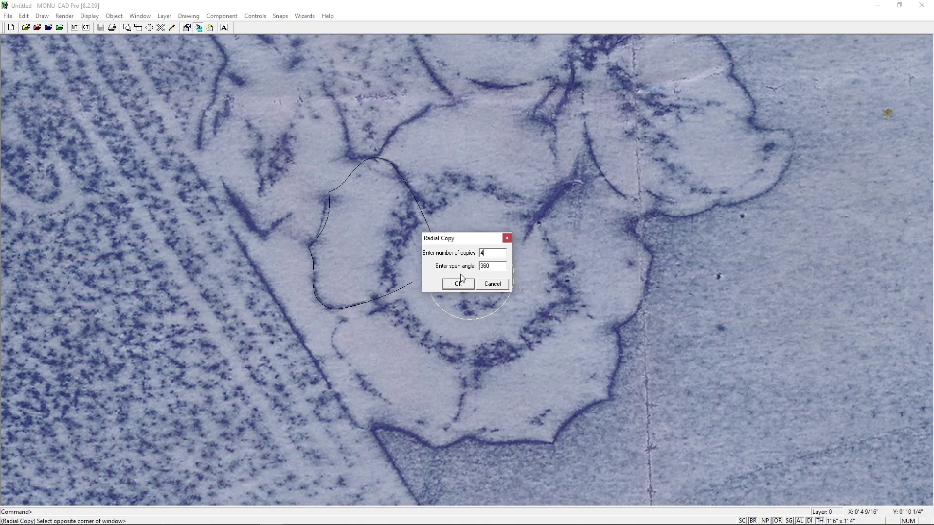
click(460, 281)
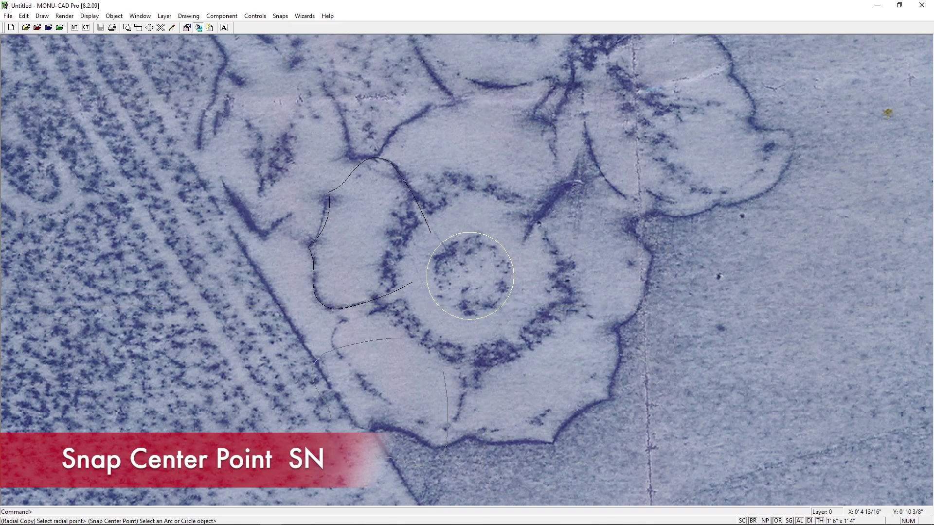
click(488, 306)
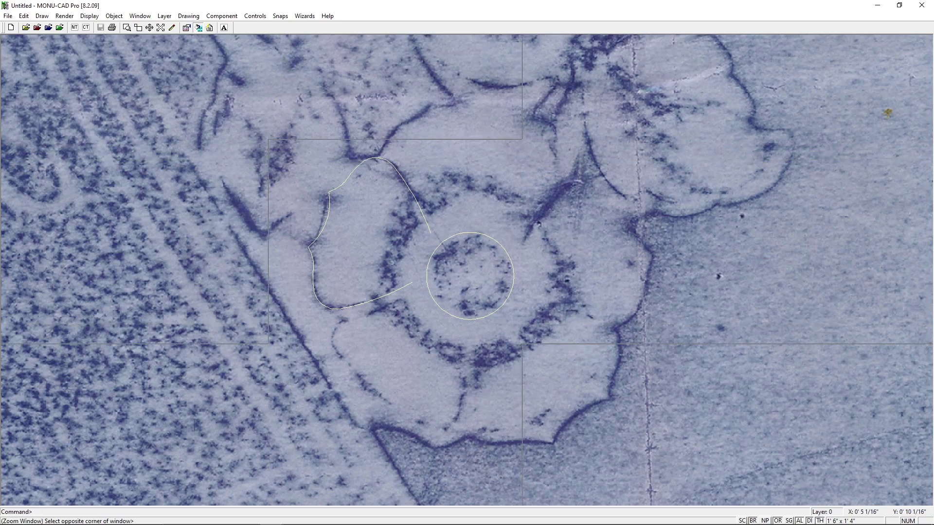
Step: Draw a center line from the center of the flower's circle to the center of the petal's tip arc
click(521, 343)
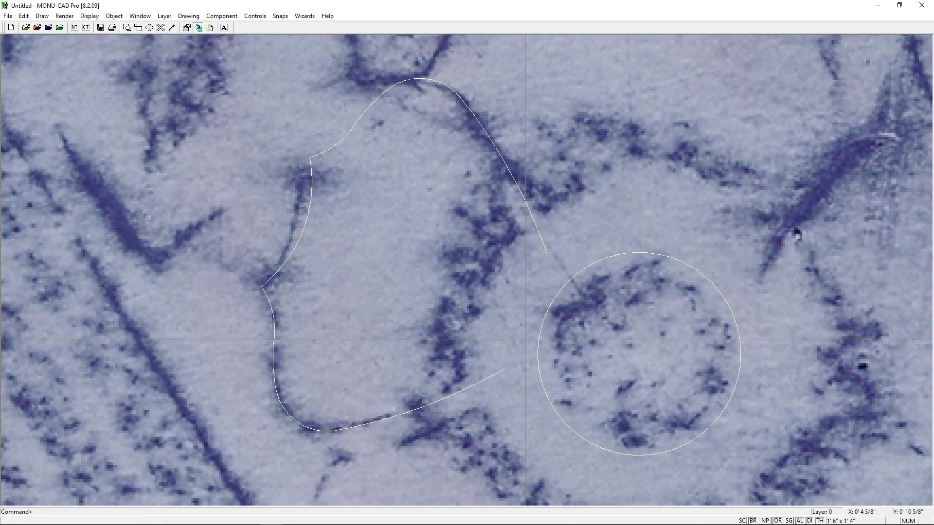
text(sn)
click(543, 314)
text(sn)
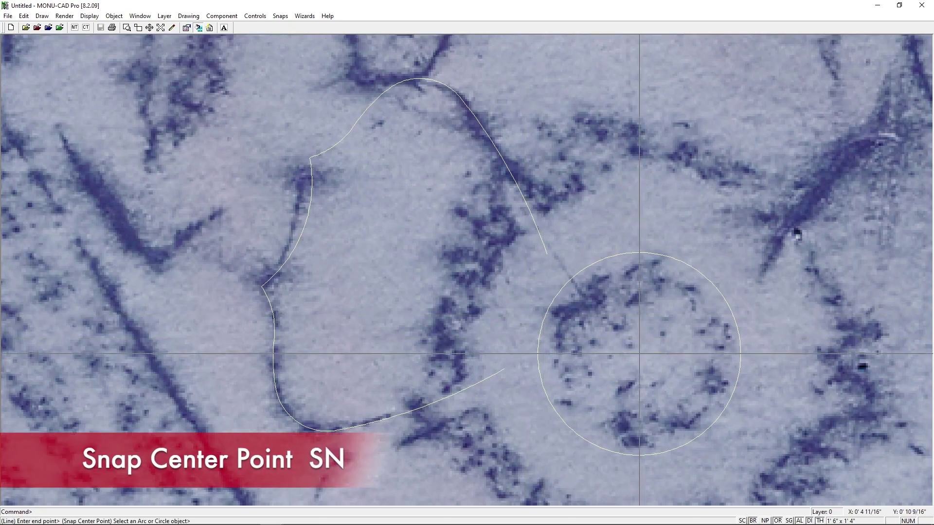
click(301, 234)
key(Escape)
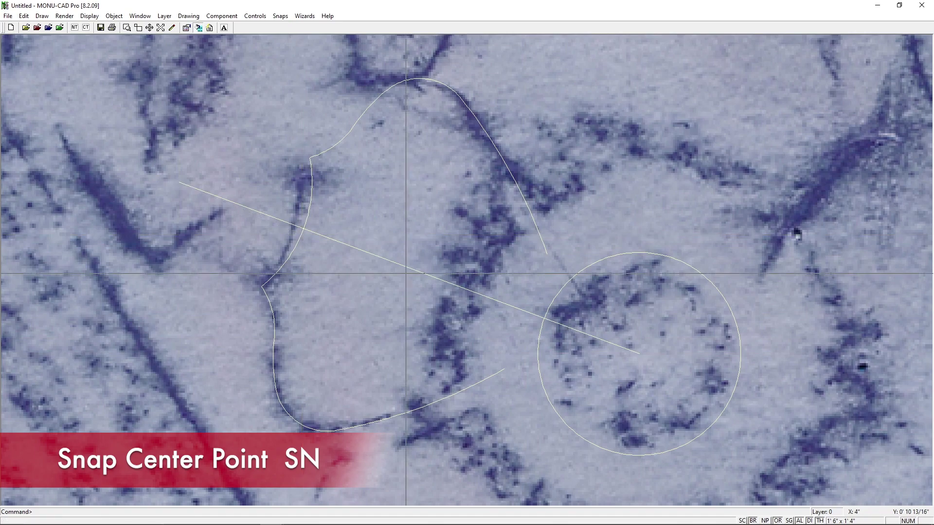
Step: Draw a short line inside the petal, parallel to the center line at an offset of 0.05
text(sl)
click(413, 276)
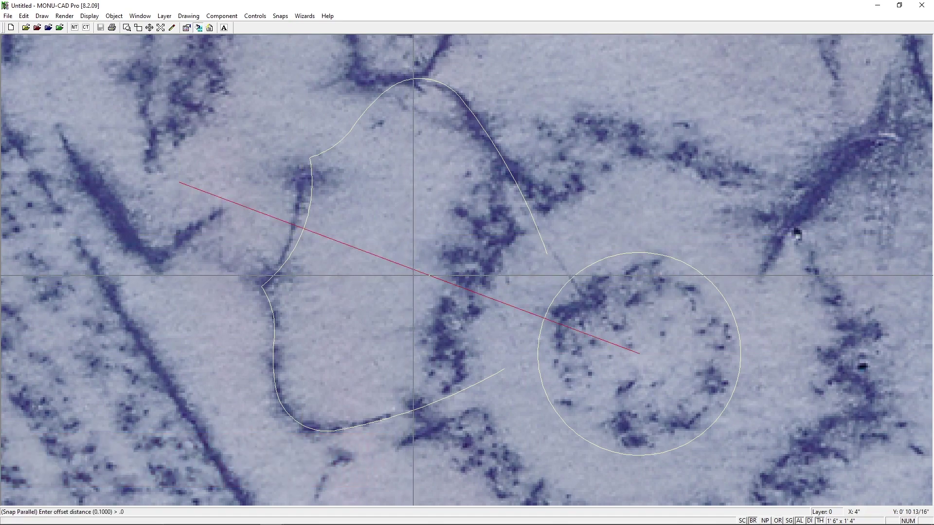
click(517, 325)
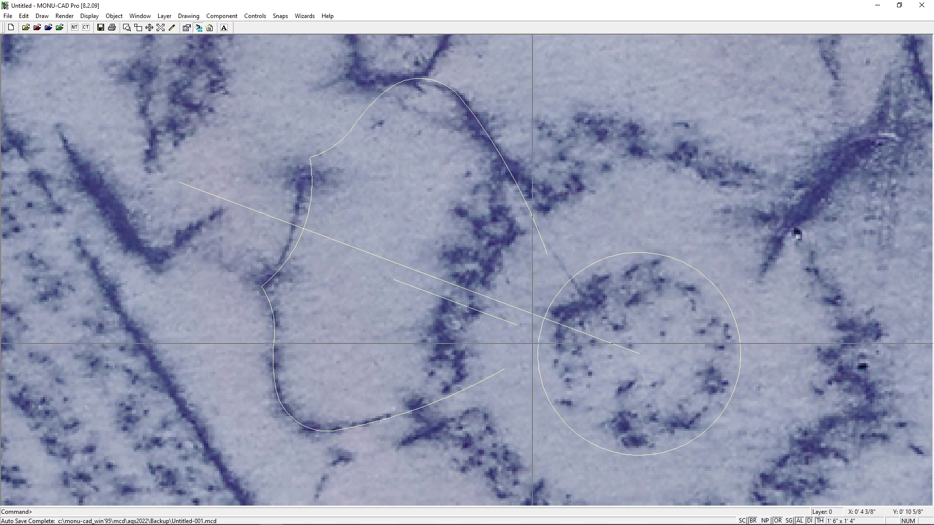
Step: Mirror the short parallel line across the center line and join the outer ends of the pair with a three-point arc
text(I)
key(Return)
click(361, 250)
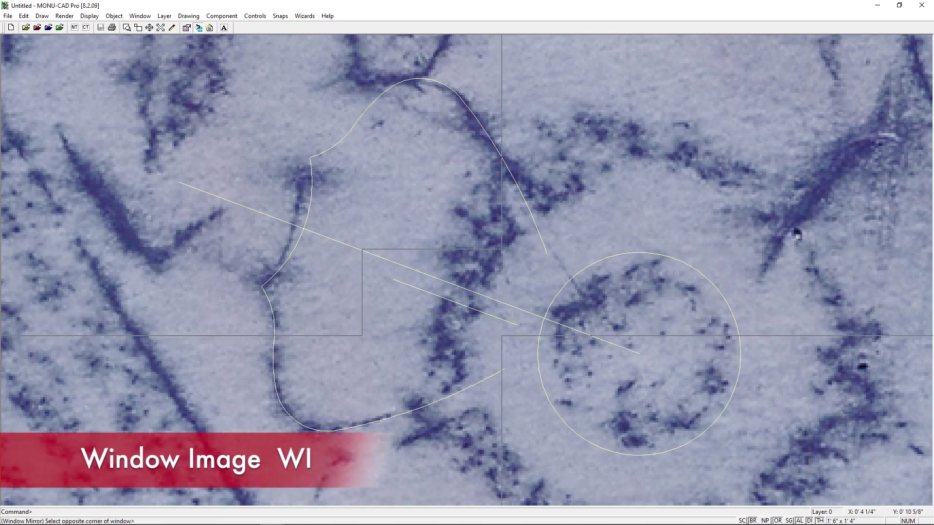
click(535, 340)
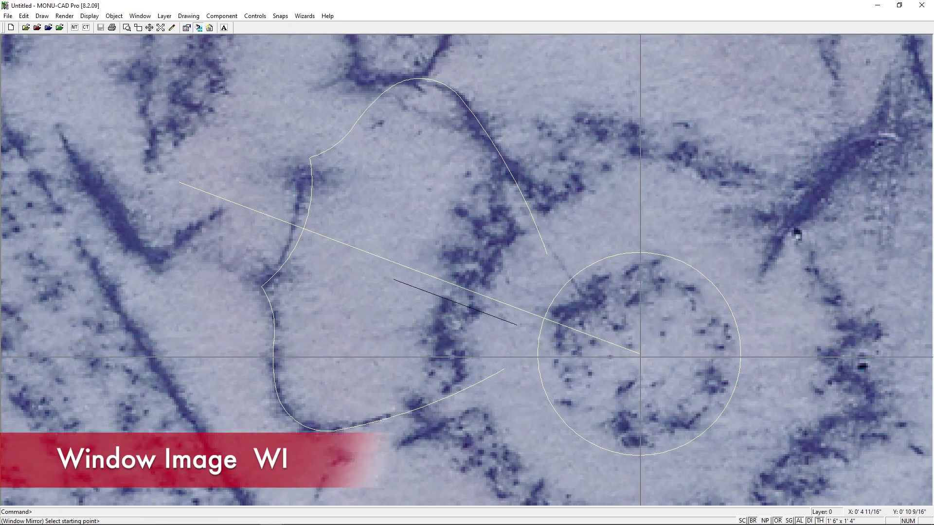
text(SM)
click(547, 319)
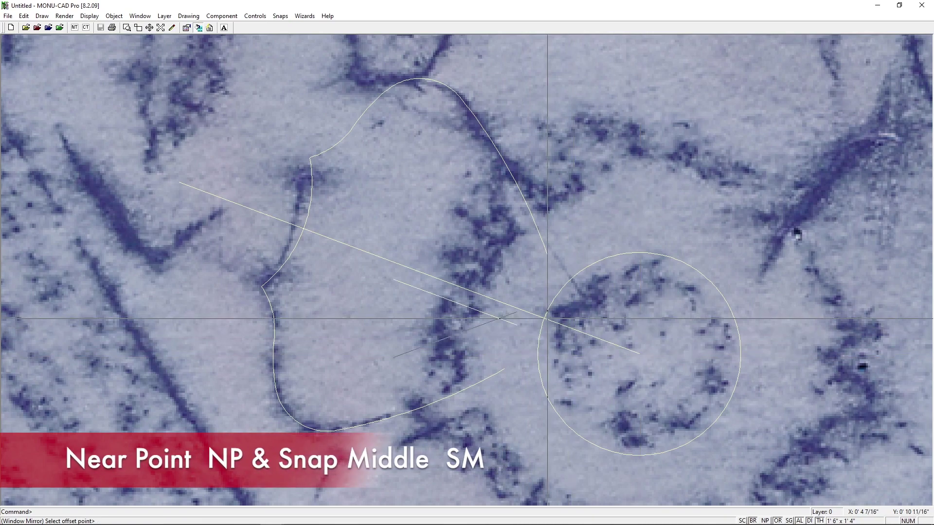
click(305, 227)
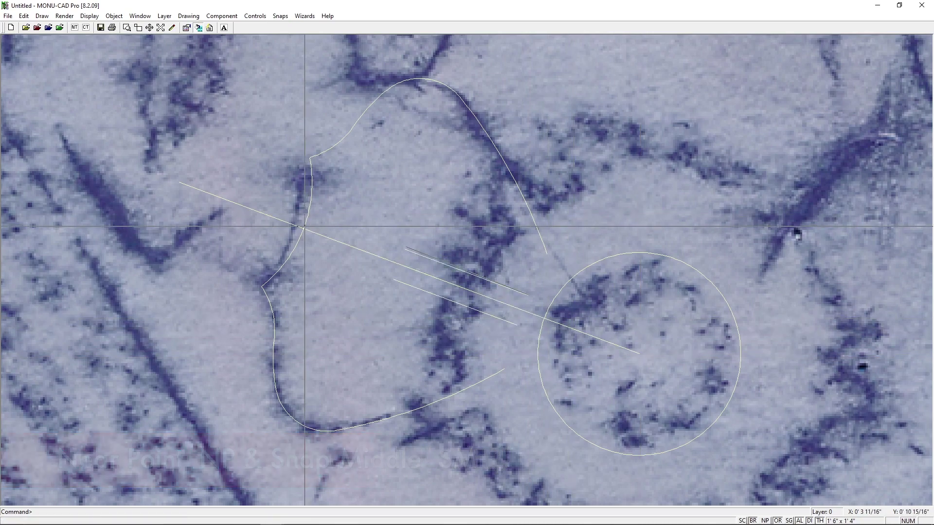
text(A3)
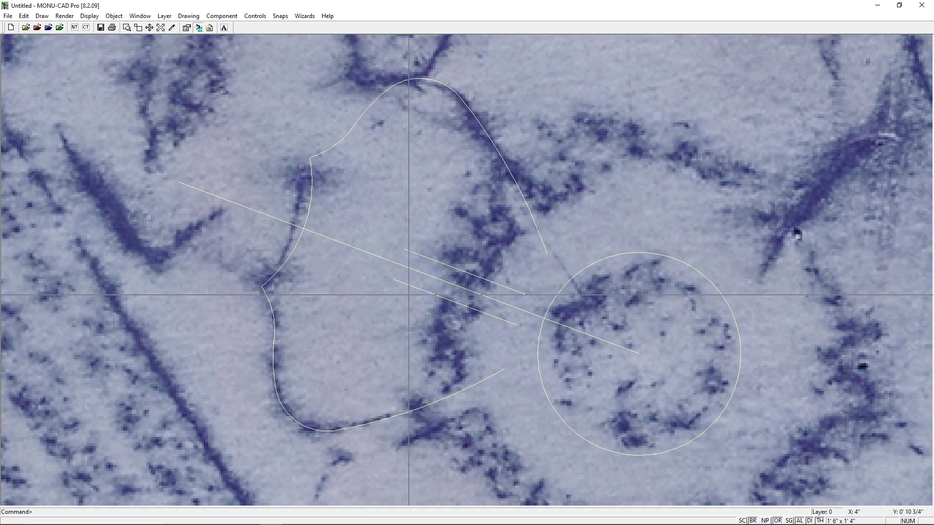
text(NPNPSA)
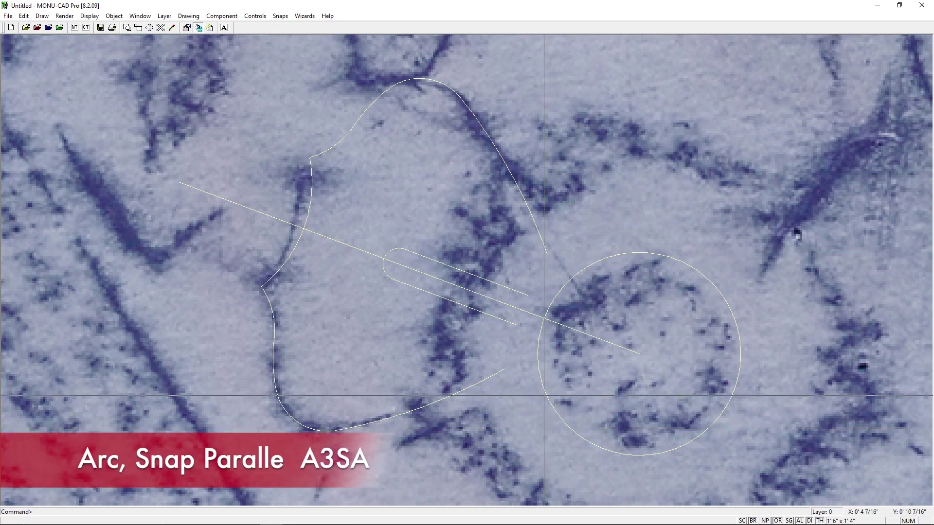
Step: Add a concentric circle offset 0.1 outside the flower's center circle
click(539, 386)
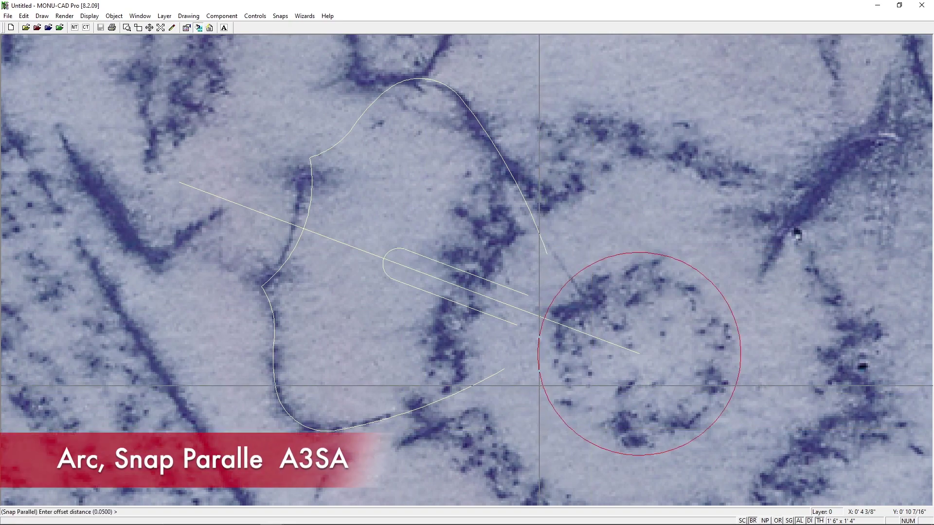
text(.1)
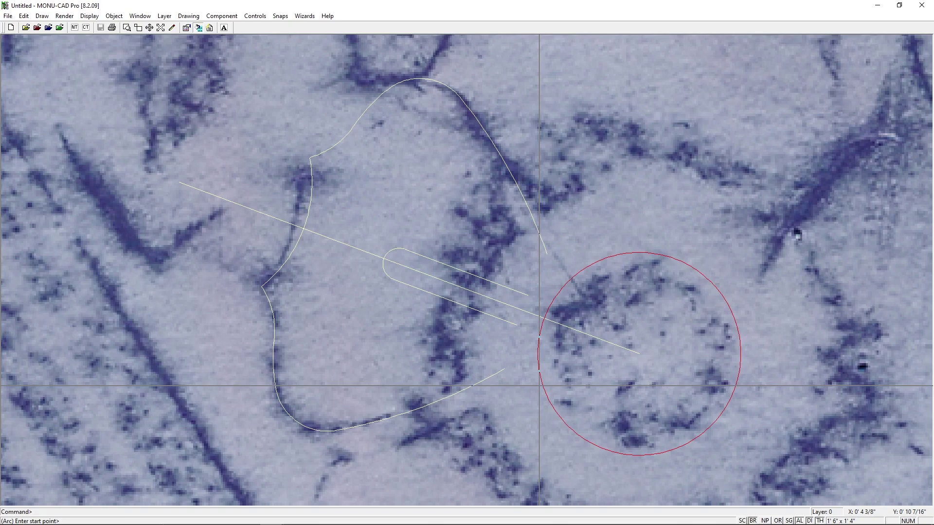
click(515, 378)
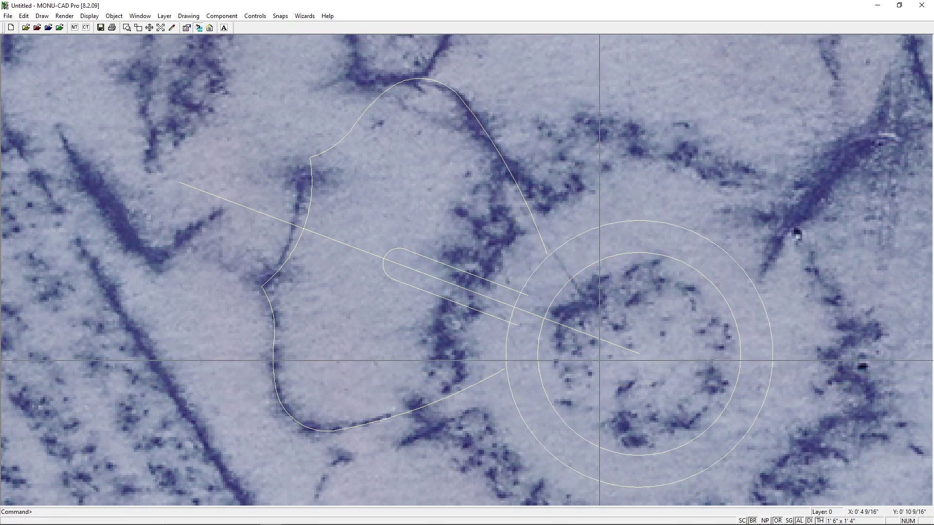
Step: Break the outer concentric circle to open a gap on the side facing away from the petal
text(OB)
click(518, 298)
click(763, 368)
click(747, 450)
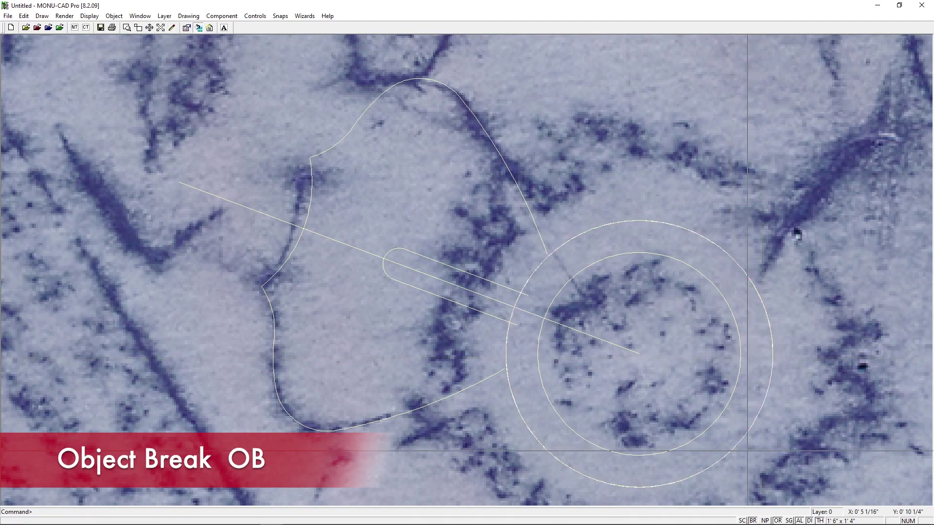
Step: Break the outer concentric circle again, removing the piece between the two short parallel lines
text(R)
key(Return)
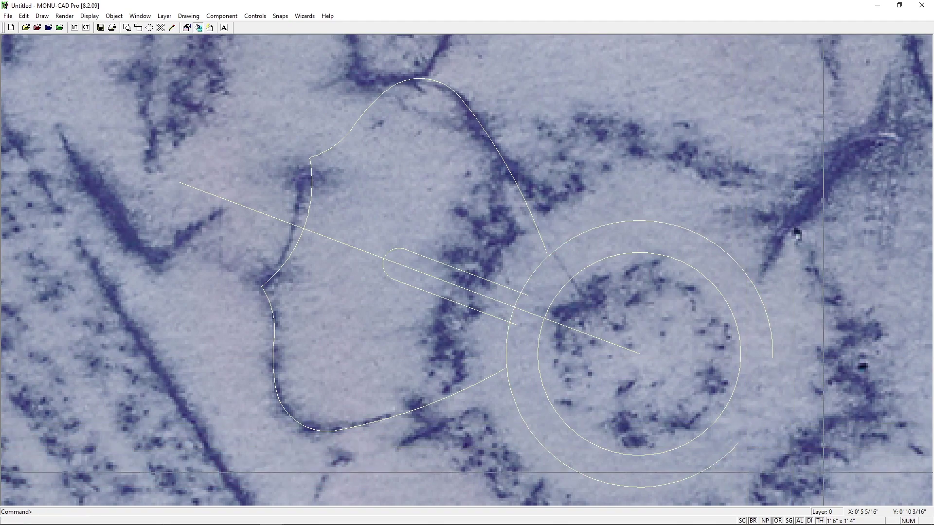
click(570, 240)
click(527, 296)
click(515, 324)
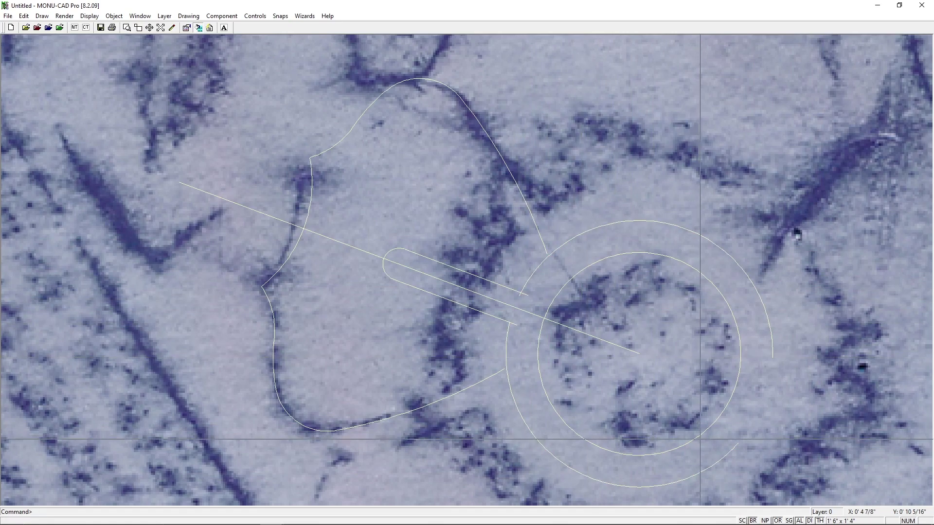
Step: Fillet the concentric arc pieces to the petal's side edges and the parallel lines to close the outline, and erase the center line
text(FL)
key(Return)
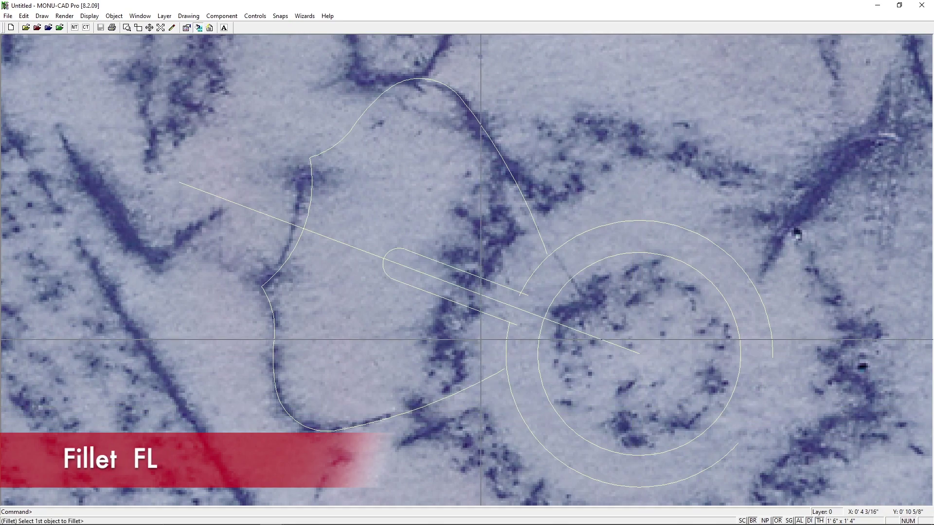
click(499, 359)
click(500, 371)
text(FI)
click(512, 291)
click(527, 280)
text(FI)
click(535, 268)
click(537, 235)
text(ZB)
click(635, 355)
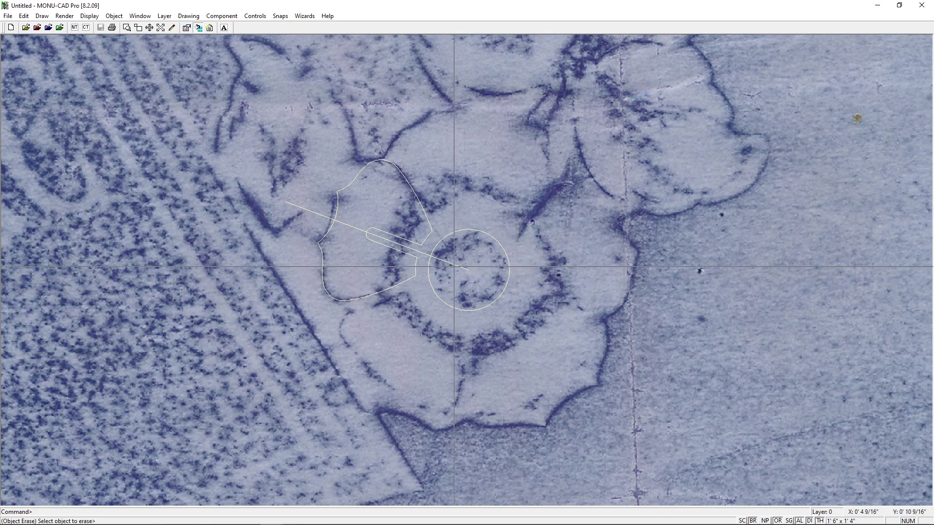
Step: Radially copy the traced petal 4 times over a 360-degree span around the center of the flower's circle
text(RC)
key(Return)
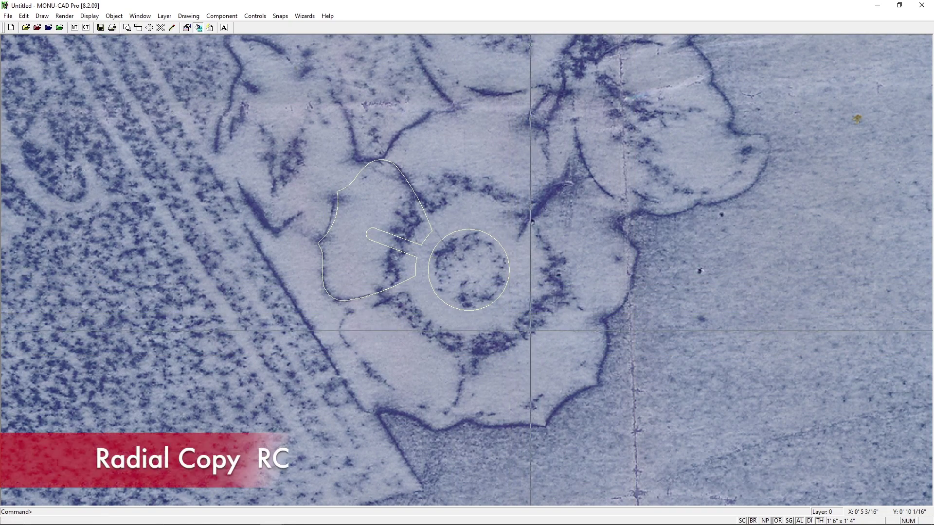
click(313, 139)
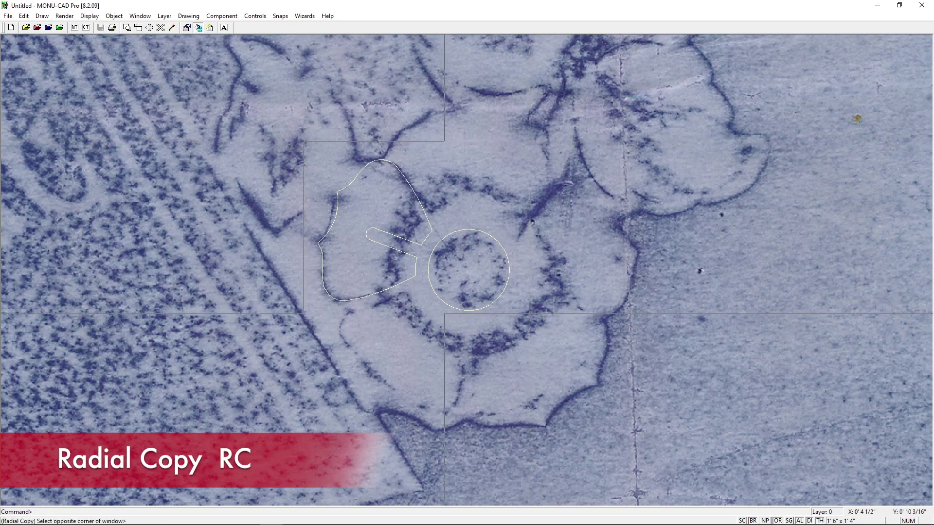
click(448, 318)
text(4)
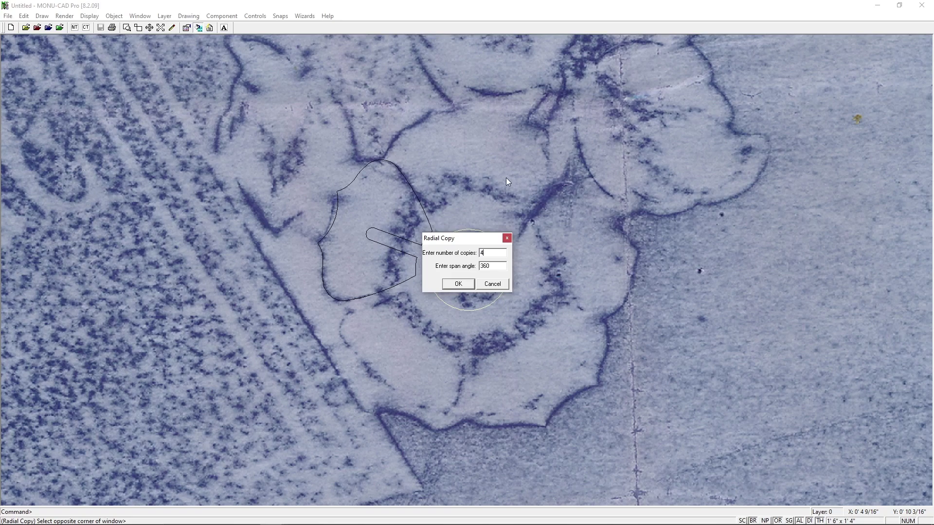
click(468, 284)
key(s)
key(n)
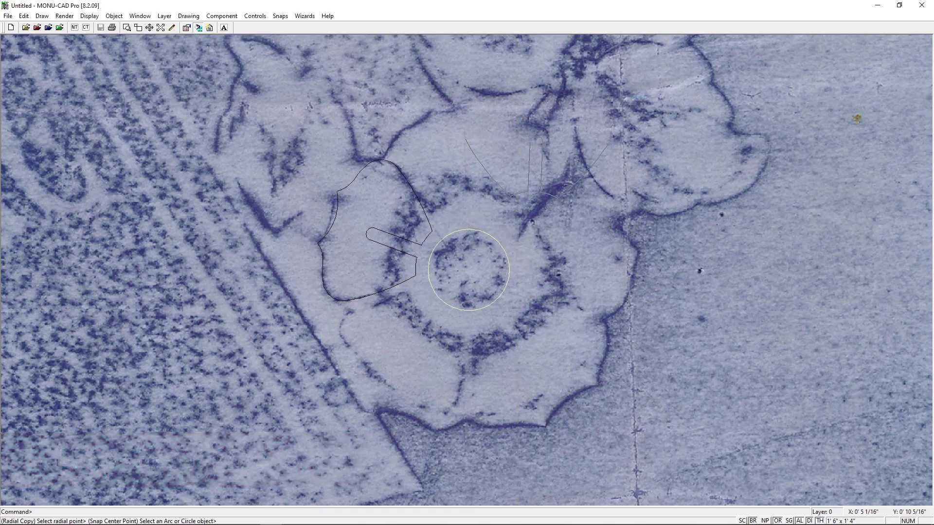
click(506, 292)
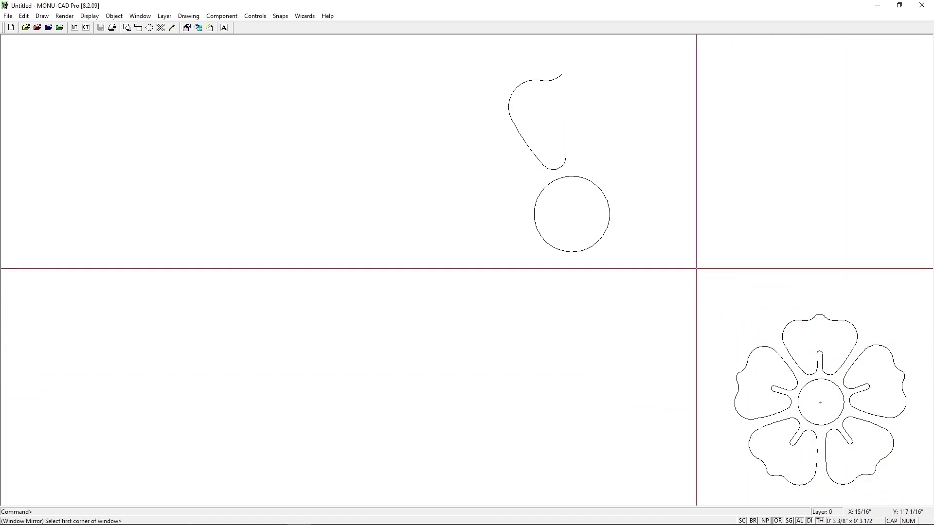
Step: Mirror the half petal above the larger circle across a vertical axis through the circle's center, using Window Mirror with orthogonal alignment
click(484, 61)
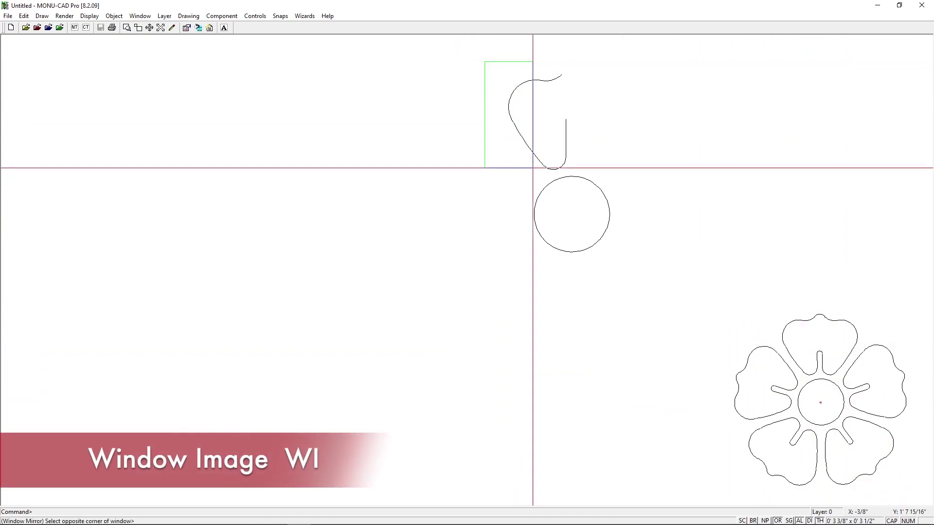
click(578, 197)
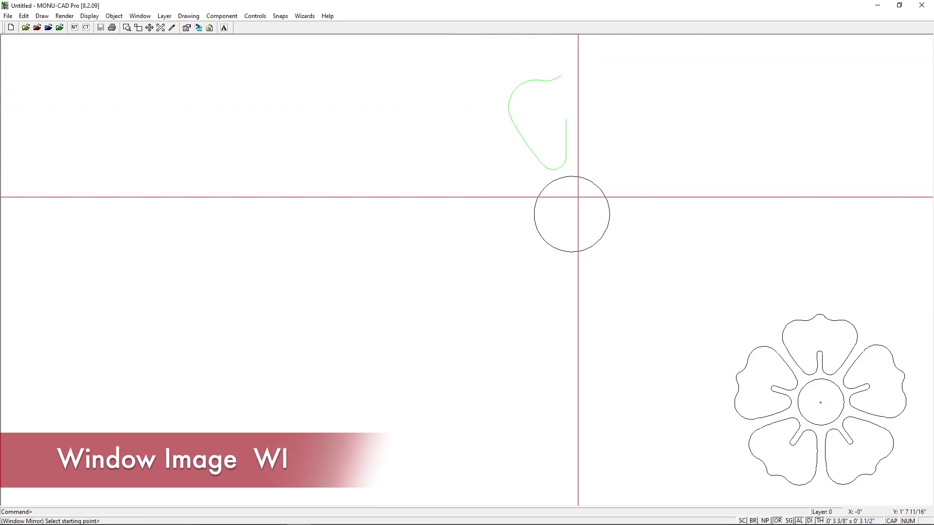
text(sn)
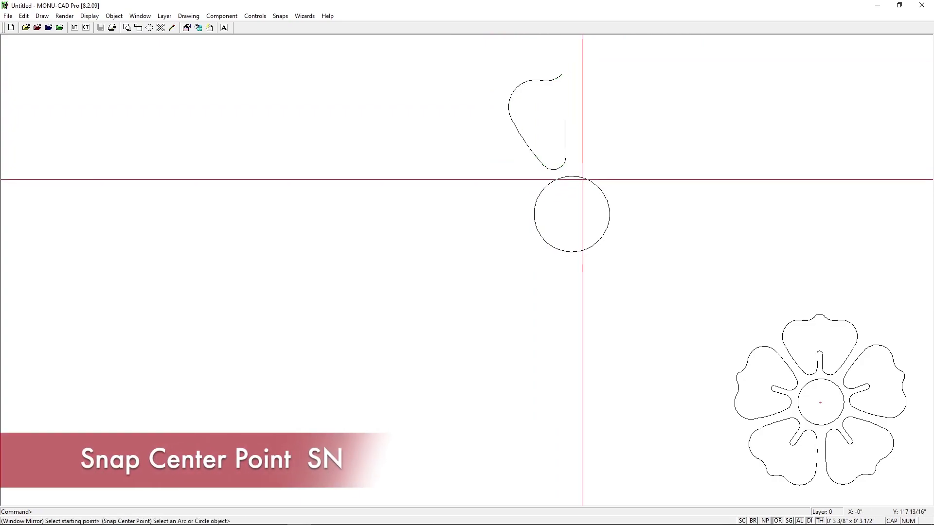
click(608, 212)
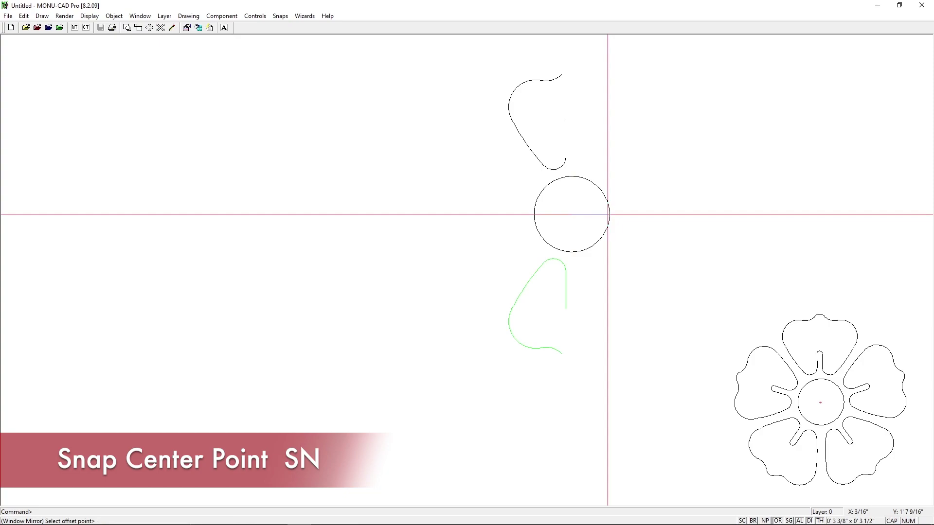
text(or)
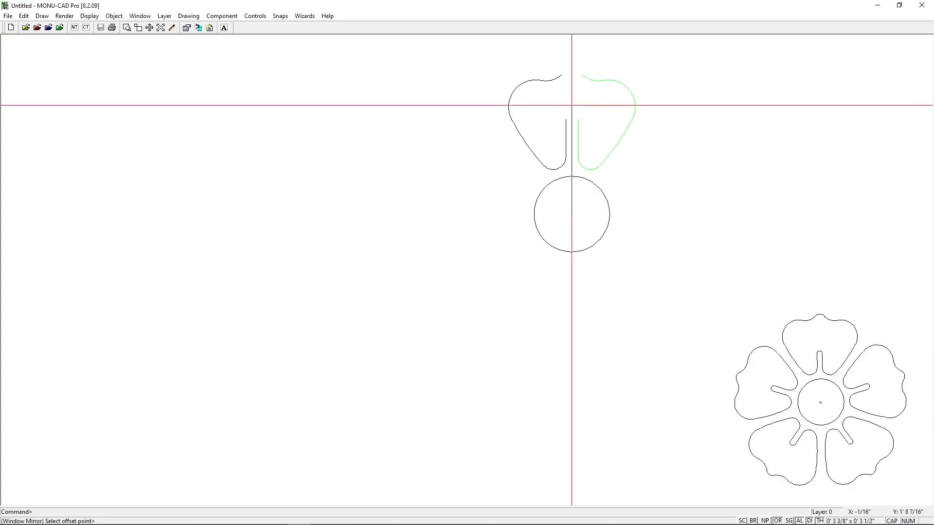
click(571, 98)
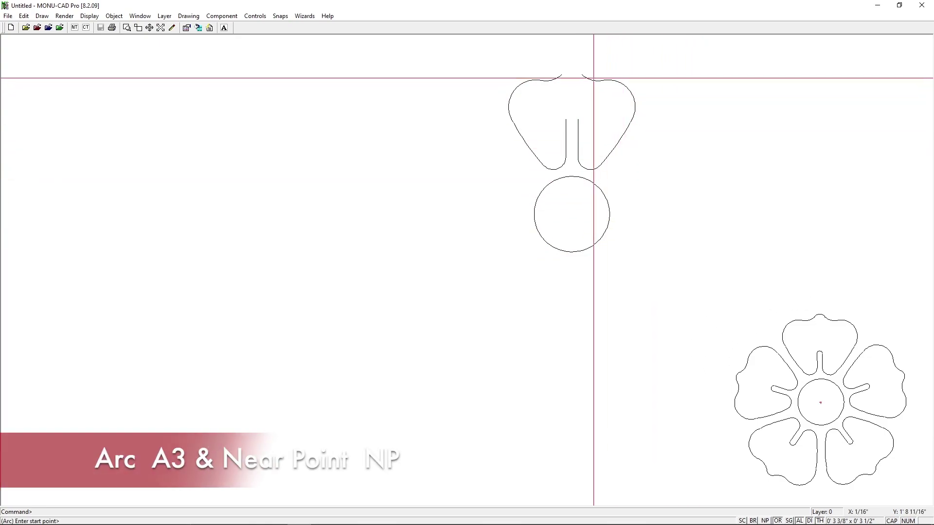
Step: Join the outer tips of the two petal halves with a three-point arc snapped to their near points
text(NP)
click(567, 71)
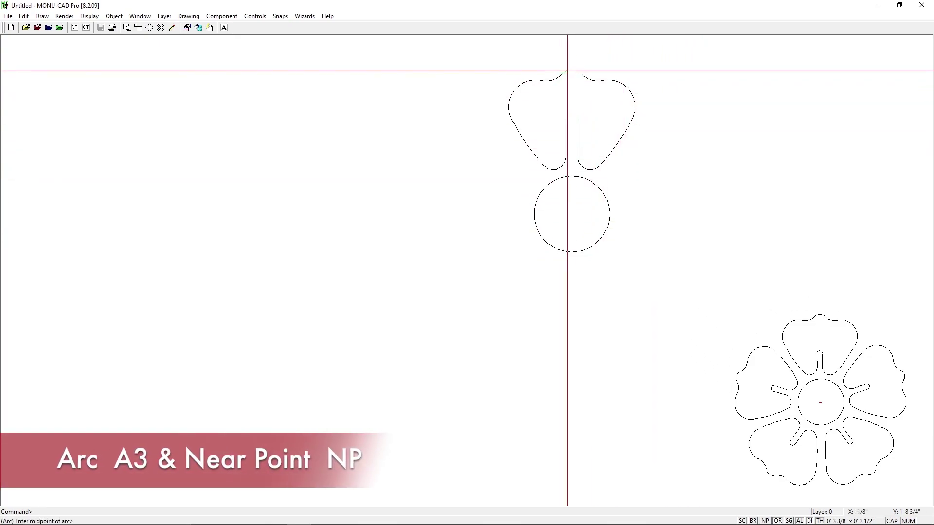
click(569, 71)
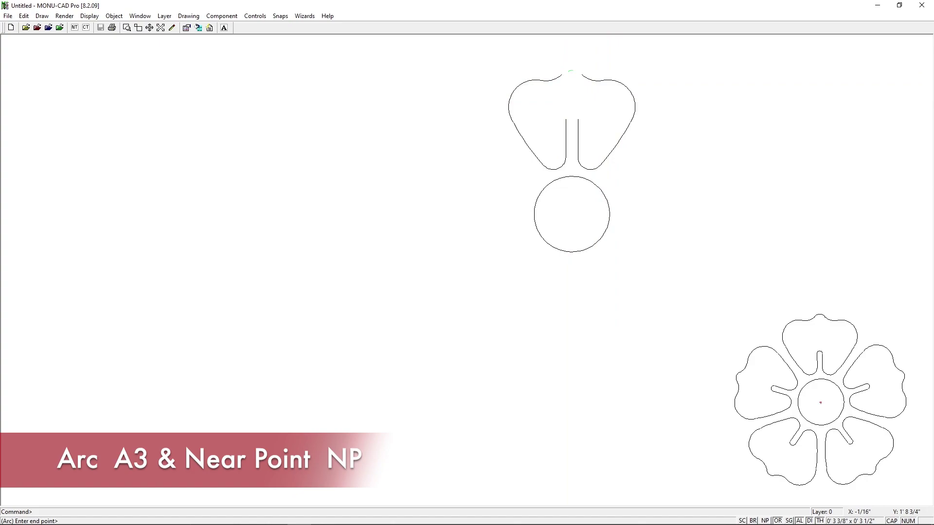
click(579, 74)
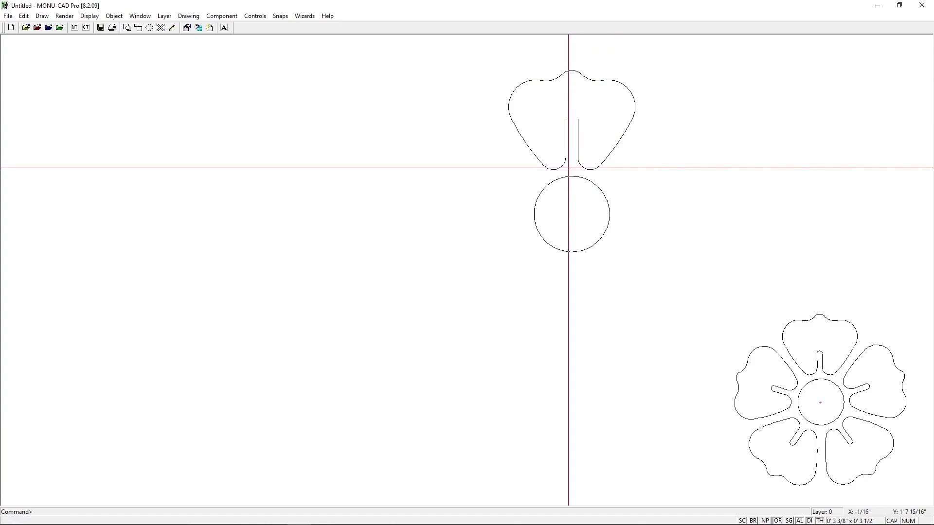
Step: Close the outer end of the petal's central slot with a three-point arc between the ends of the two parallel lines
text(A3NP)
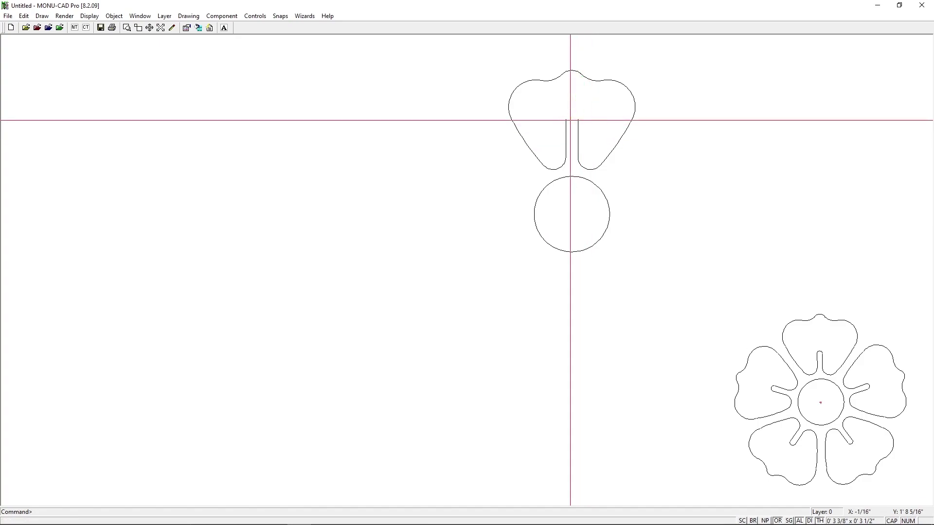
text(N)
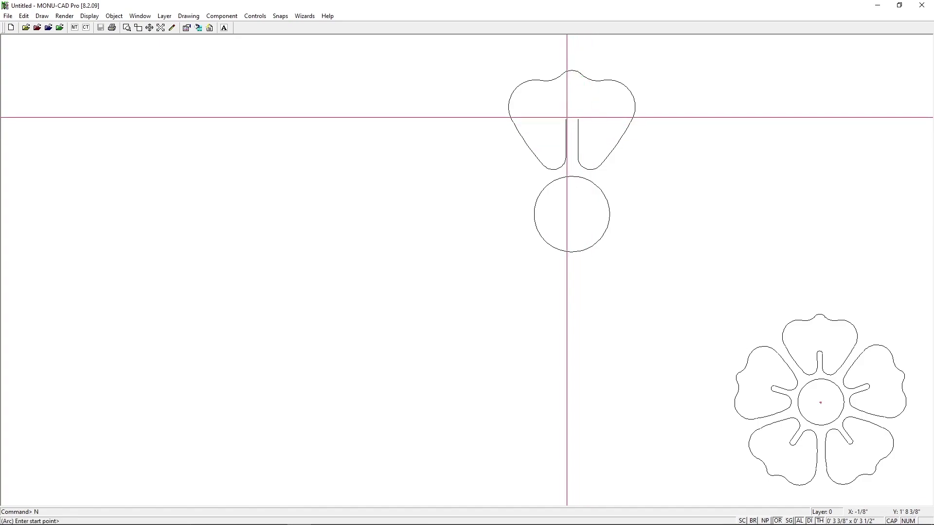
text(P)
click(570, 113)
click(576, 117)
Step: Radially copy the completed mirrored petal with 4 copies over 360 degrees, centered on the larger circle, to form the symmetrical flower
text(R)
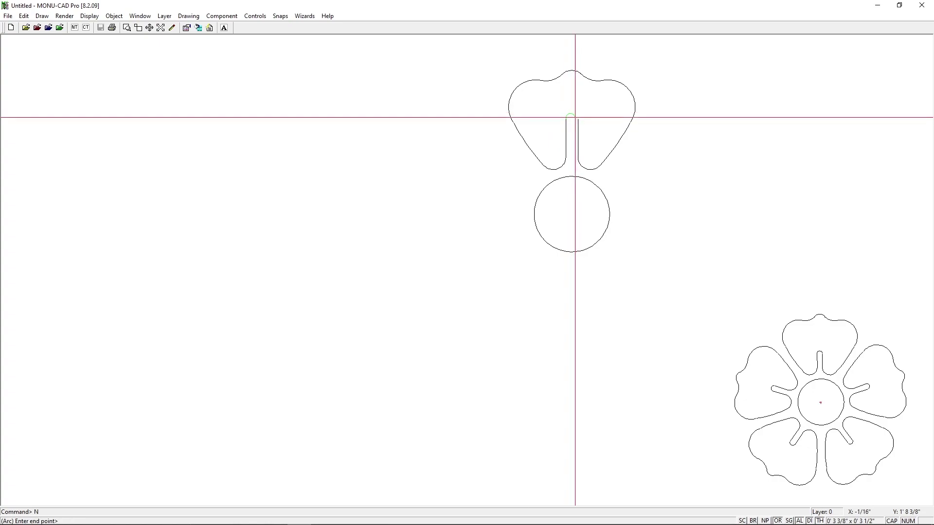
text(C)
key(Return)
click(481, 55)
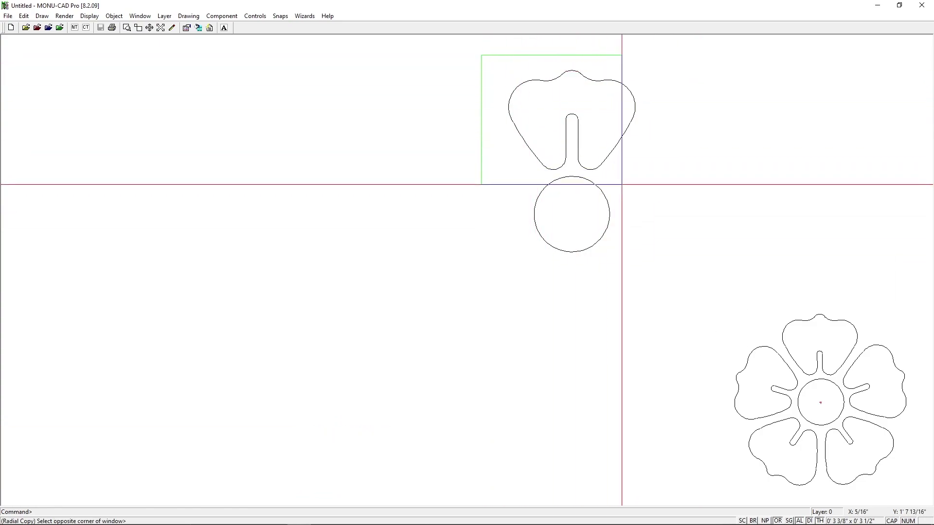
click(658, 200)
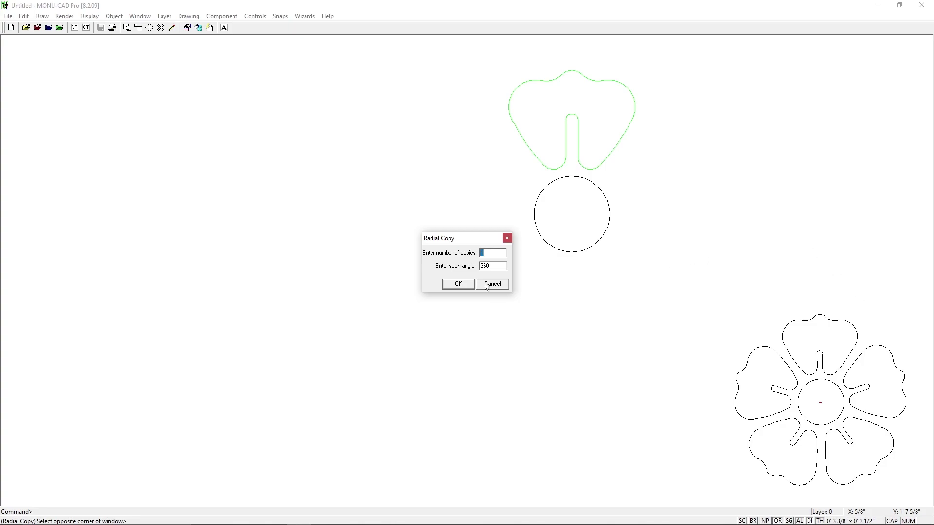
text(4)
click(449, 287)
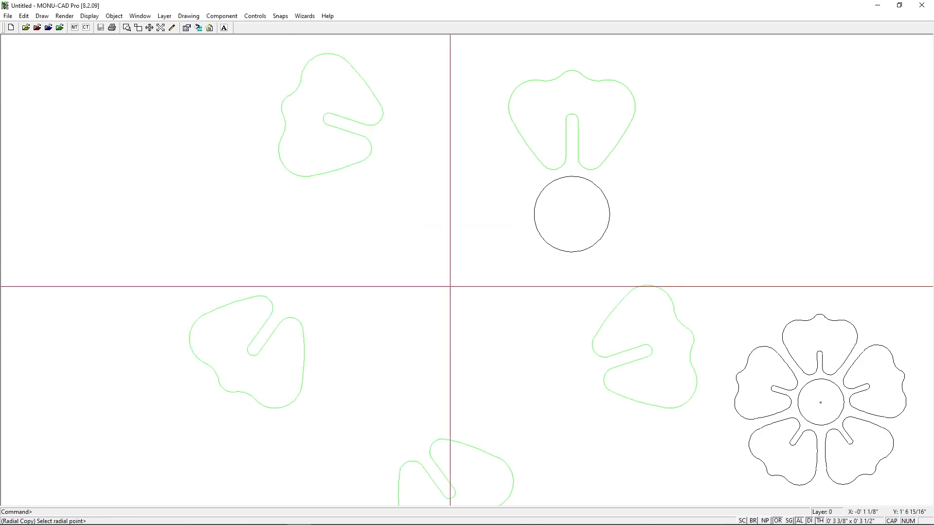
key(s)
key(n)
click(537, 242)
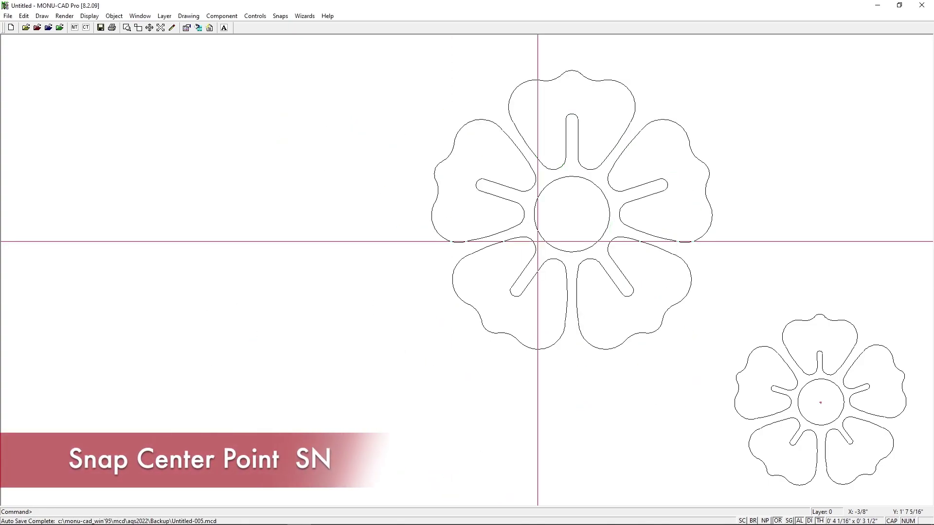